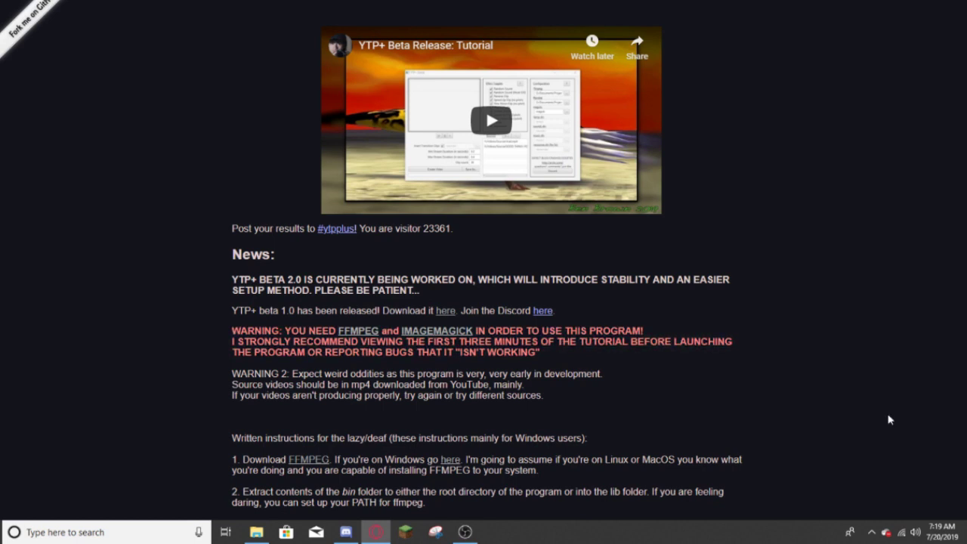
Scroll down the YTP+ page to reveal the numbered written setup instructions
{"action": "scroll", "coordinate": [159, 238], "scroll_direction": "down", "scroll_amount": 2}
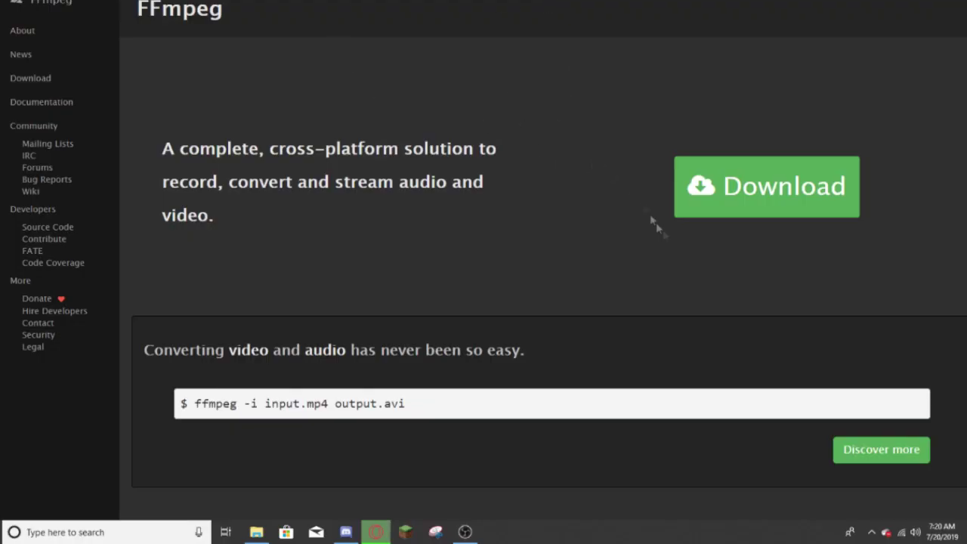
Download the Windows 64-bit static FFmpeg build from ffmpeg.org, then return to the YTP+ page
{"action": "left_click", "coordinate": [781, 187]}
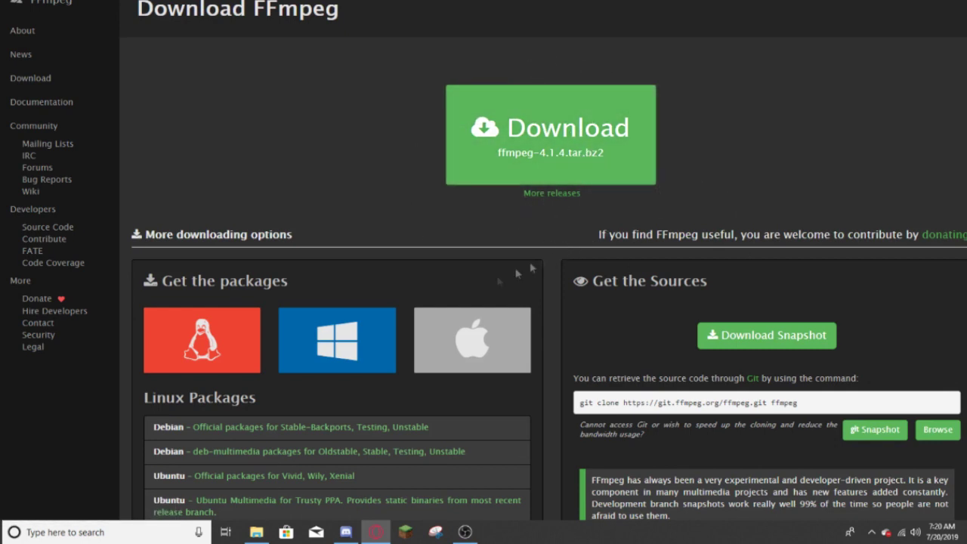
{"action": "left_click", "coordinate": [336, 340]}
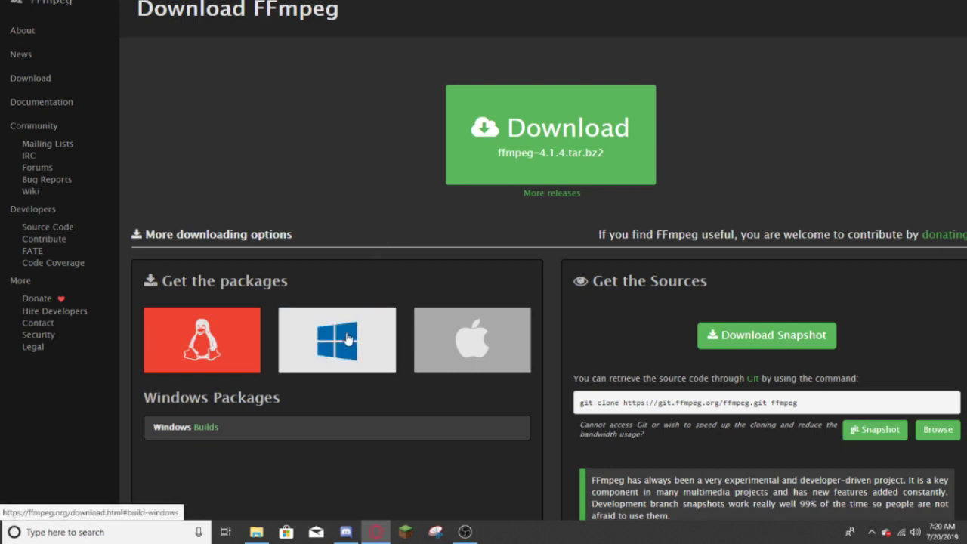
{"action": "left_click", "coordinate": [418, 344]}
{"action": "left_click", "coordinate": [390, 343]}
{"action": "scroll", "coordinate": [347, 226], "scroll_direction": "down", "scroll_amount": 5}
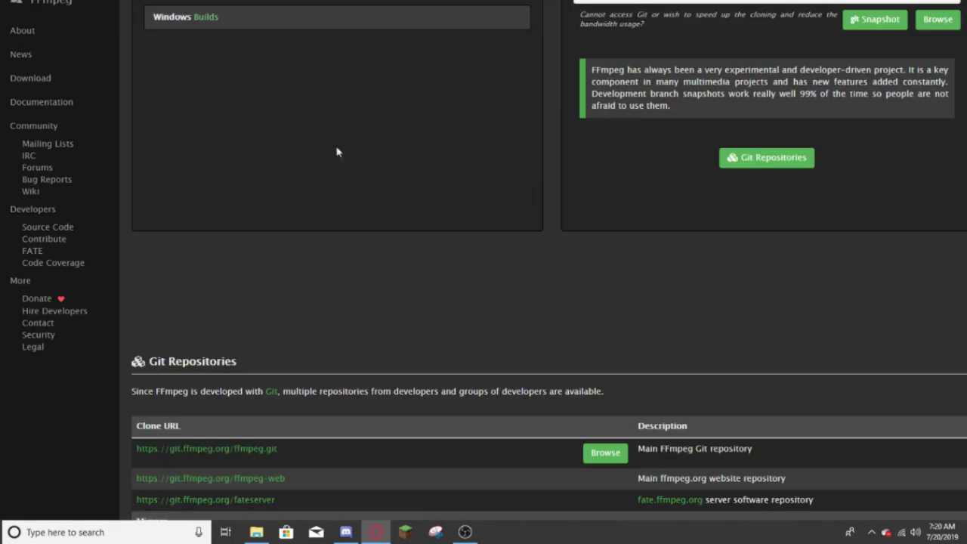
{"action": "scroll", "coordinate": [317, 216], "scroll_direction": "up", "scroll_amount": 3}
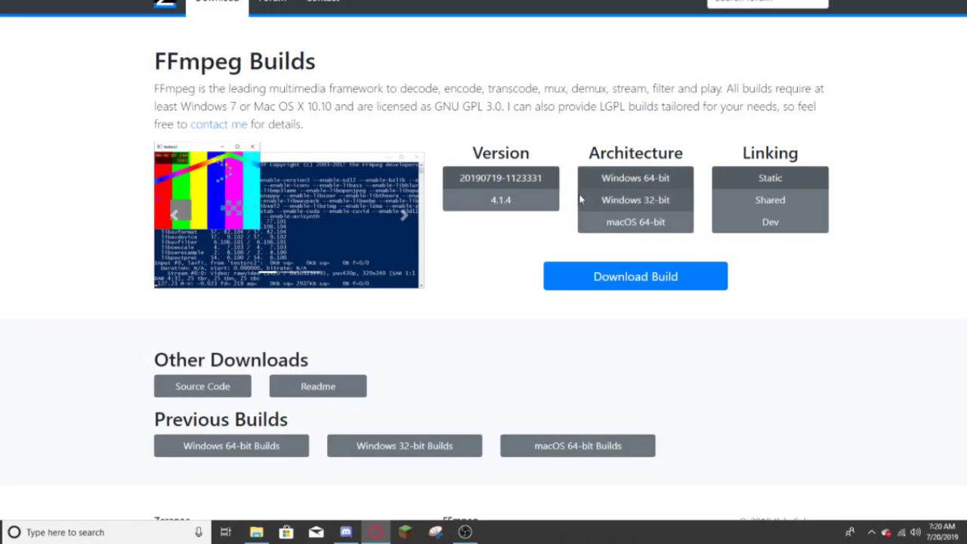
{"action": "left_click", "coordinate": [623, 280]}
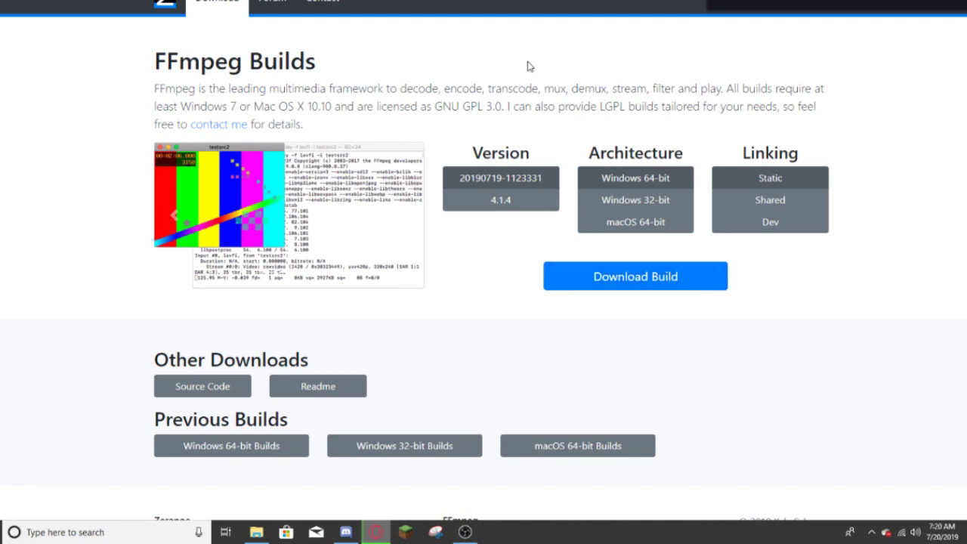
{"action": "left_click", "coordinate": [518, 2]}
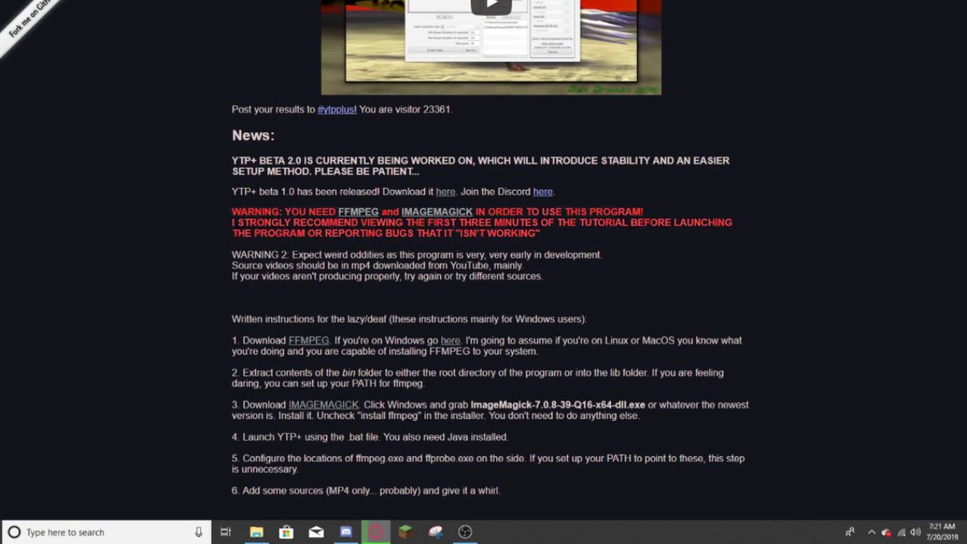
Save the ImageMagick-7.0.8-55-Q16-x64-dll.exe installer from the ImageMagick Windows binaries page
{"action": "left_click", "coordinate": [436, 212]}
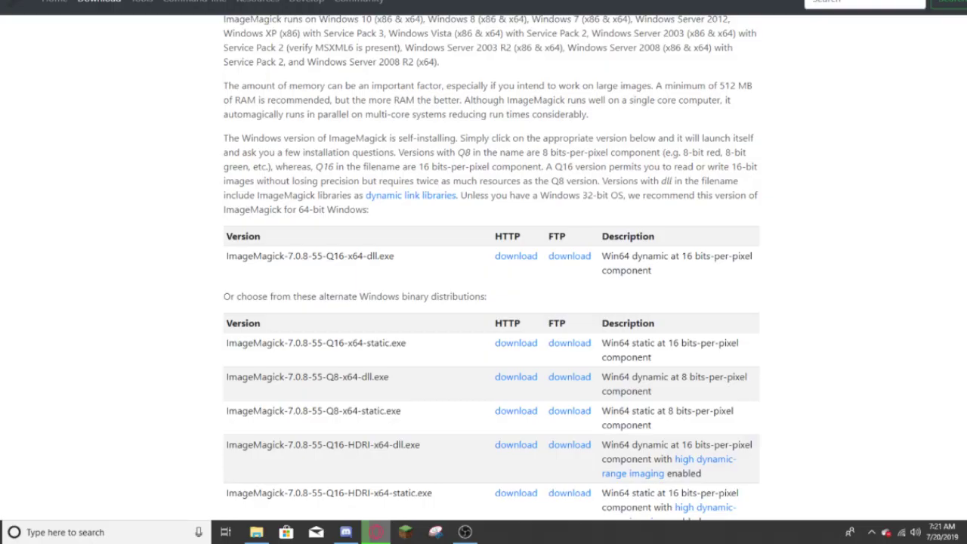
{"action": "scroll", "coordinate": [425, 287], "scroll_direction": "up", "scroll_amount": 10}
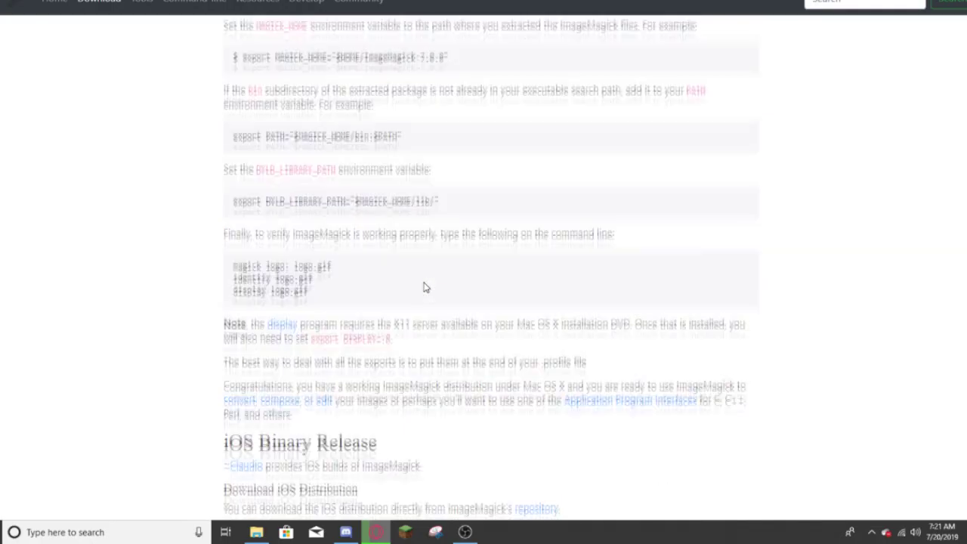
{"action": "scroll", "coordinate": [425, 285], "scroll_direction": "up", "scroll_amount": 10}
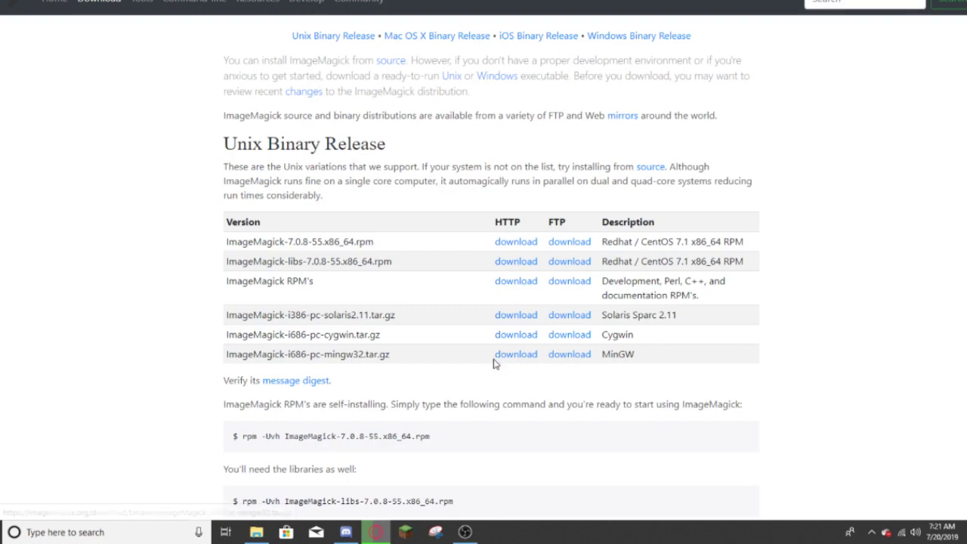
{"action": "scroll", "coordinate": [492, 364], "scroll_direction": "down", "scroll_amount": 15}
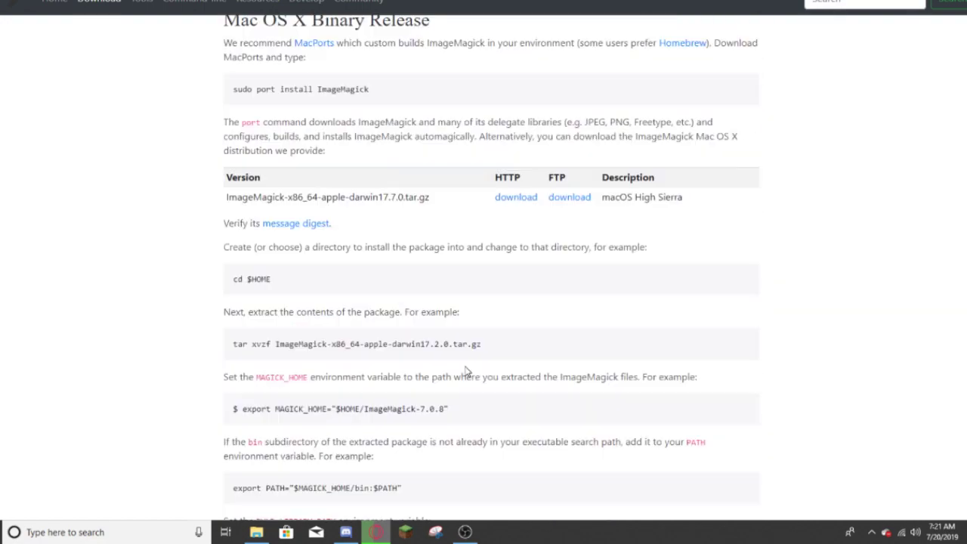
{"action": "scroll", "coordinate": [466, 367], "scroll_direction": "down", "scroll_amount": 12}
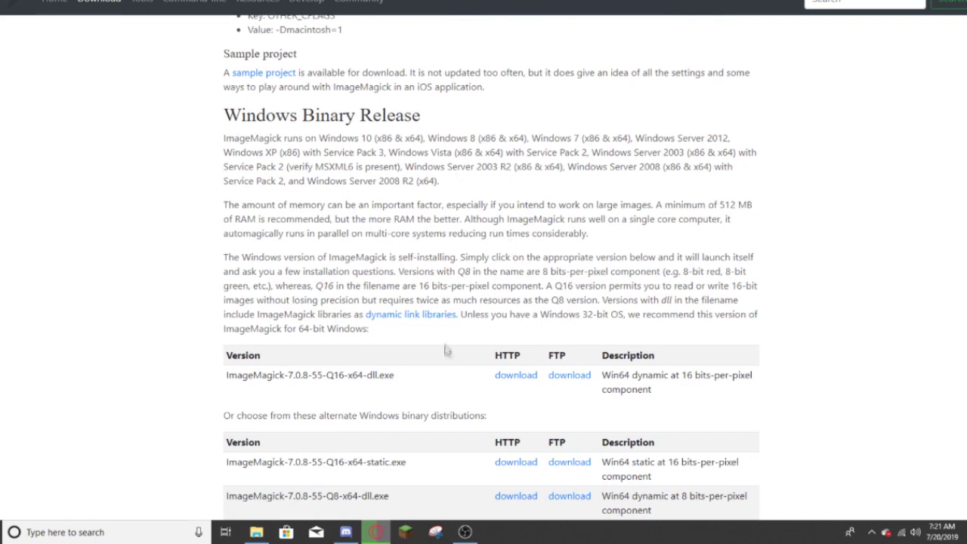
{"action": "scroll", "coordinate": [403, 380], "scroll_direction": "down", "scroll_amount": 1}
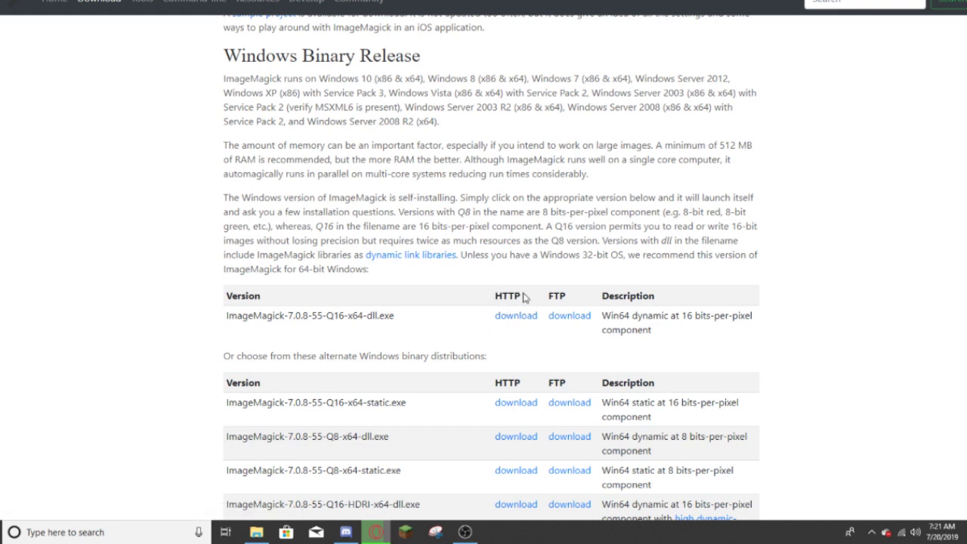
{"action": "left_click", "coordinate": [503, 317]}
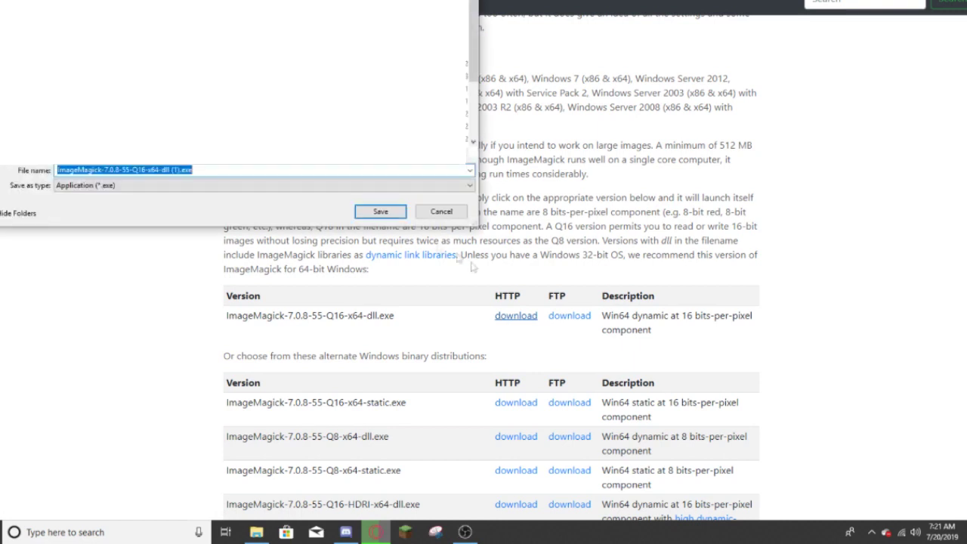
{"action": "key", "text": "Return"}
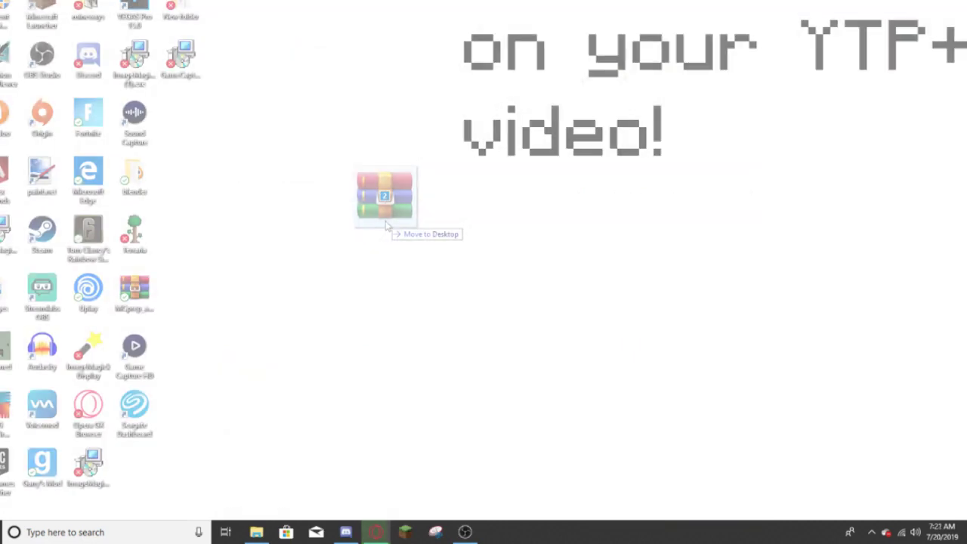
Put the archives on the desktop, create a YTP+ folder, and move the YTPPLUSBETA zip into it
{"action": "left_click_drag", "start_coordinate": [388, 225], "coordinate": [390, 267]}
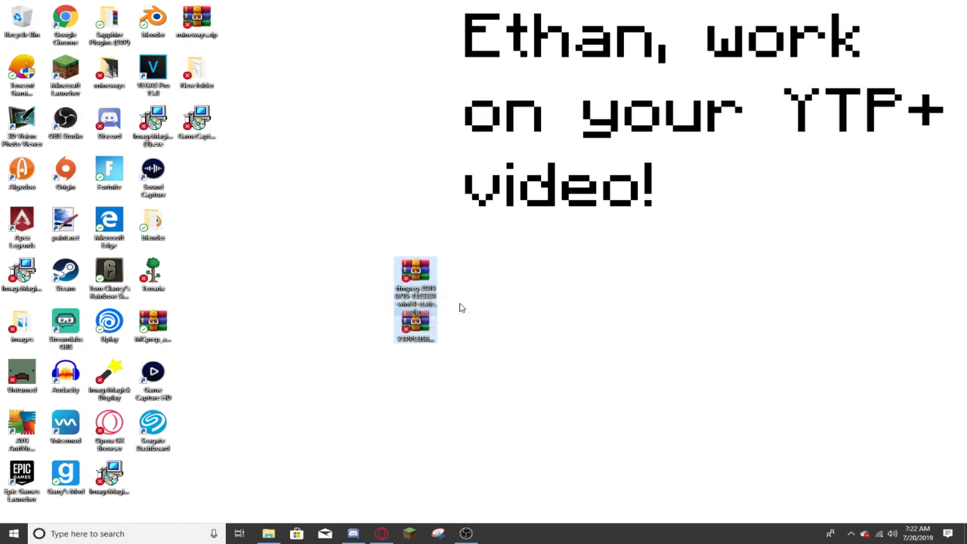
{"action": "left_click", "coordinate": [452, 272]}
{"action": "right_click", "coordinate": [484, 287]}
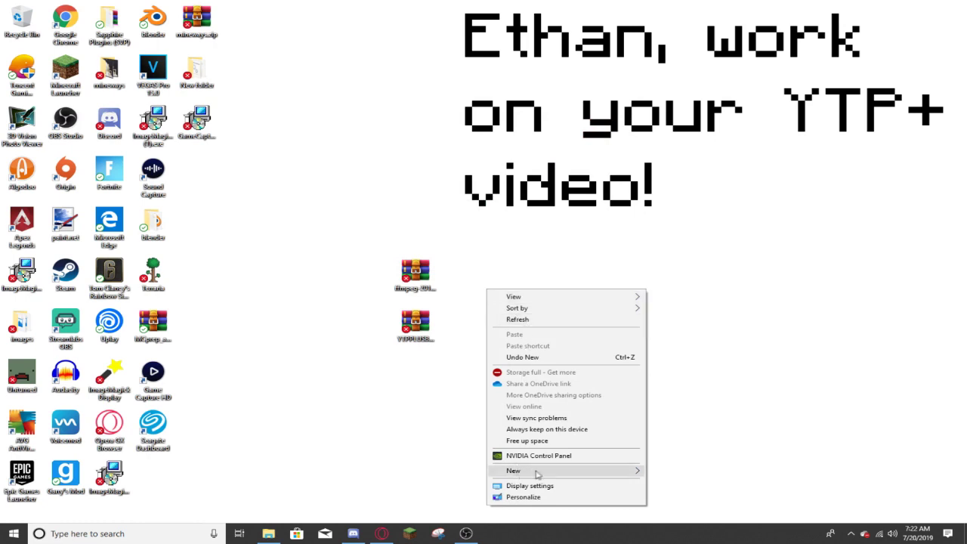
{"action": "mouse_move", "coordinate": [574, 474]}
{"action": "left_click", "coordinate": [672, 386]}
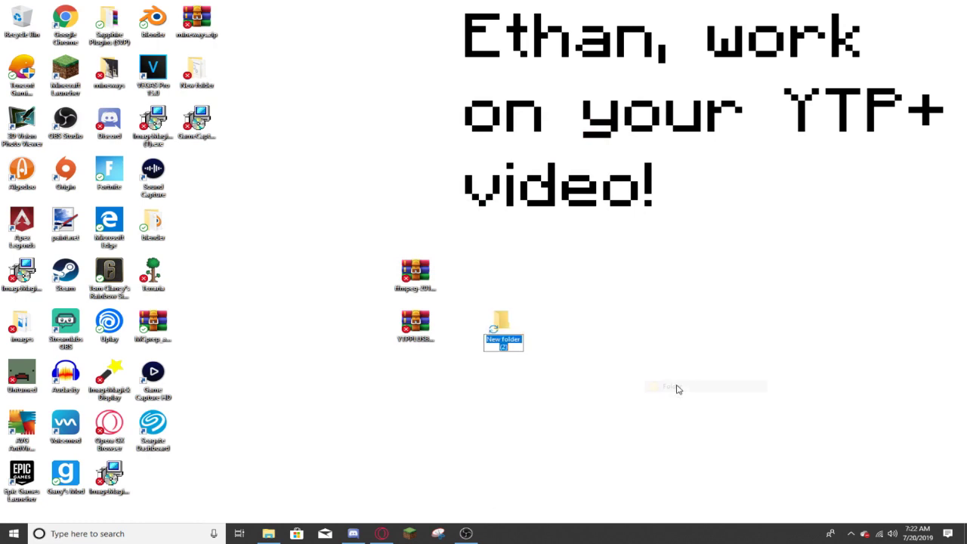
{"action": "type", "text": "YTP"}
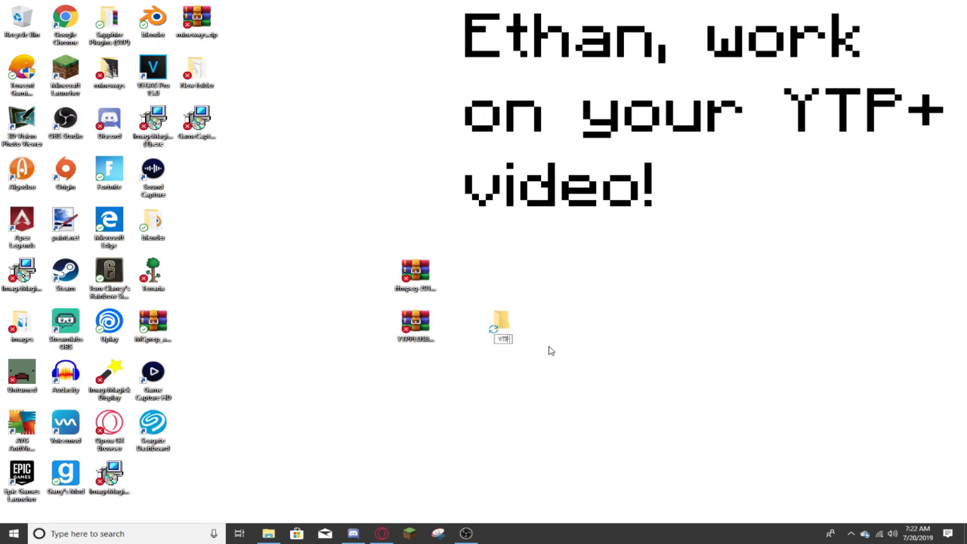
{"action": "type", "text": "+"}
{"action": "key", "text": "Return"}
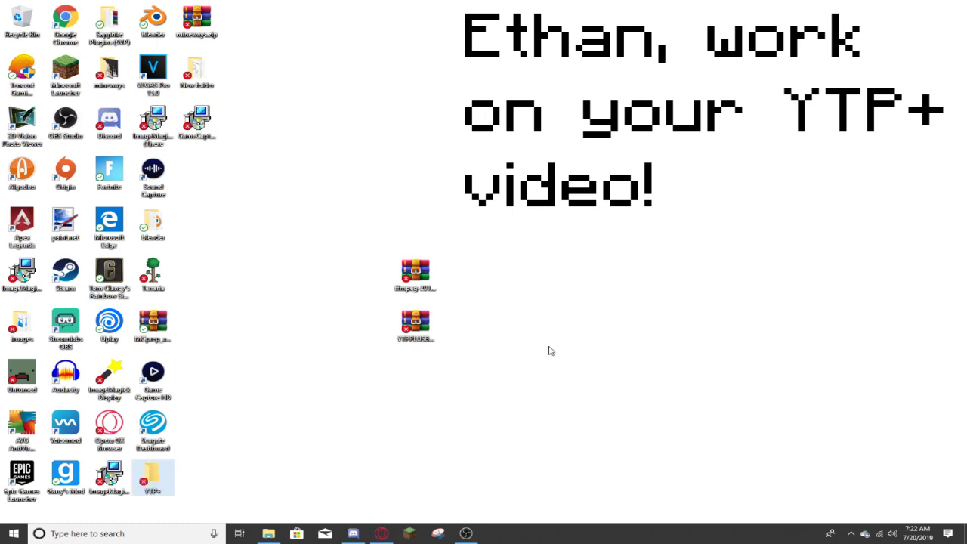
{"action": "left_click_drag", "start_coordinate": [188, 452], "coordinate": [536, 323]}
{"action": "left_click_drag", "start_coordinate": [413, 327], "coordinate": [545, 326]}
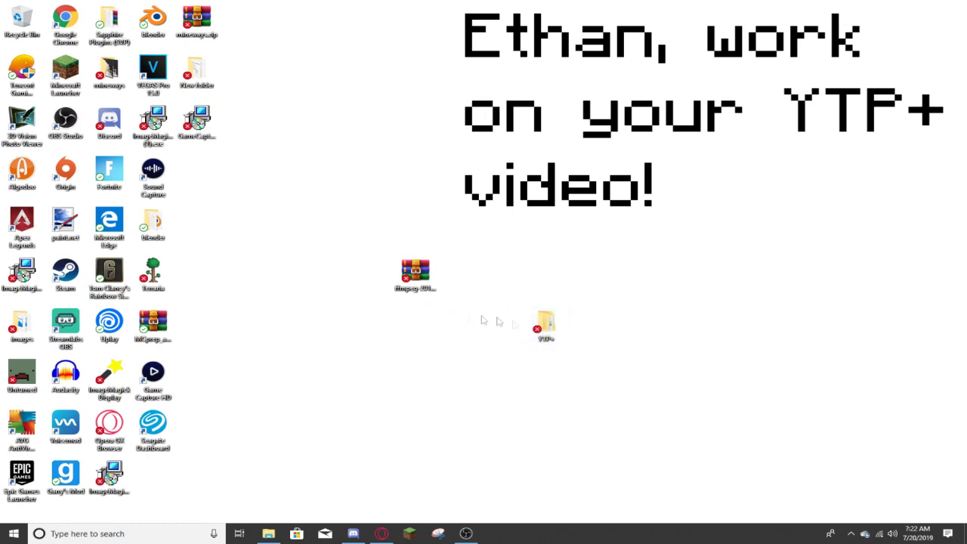
Extract YTPPLUSBETA1.zip in place inside the YTP+ folder and open the resulting lib folder
{"action": "double_click", "coordinate": [545, 325]}
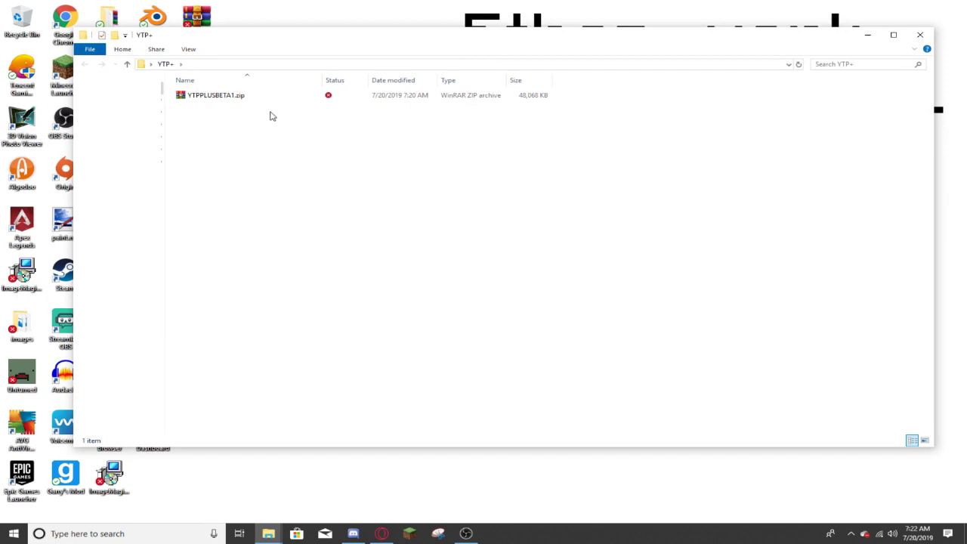
{"action": "right_click", "coordinate": [248, 95]}
{"action": "left_click", "coordinate": [219, 101]}
{"action": "right_click", "coordinate": [219, 104]}
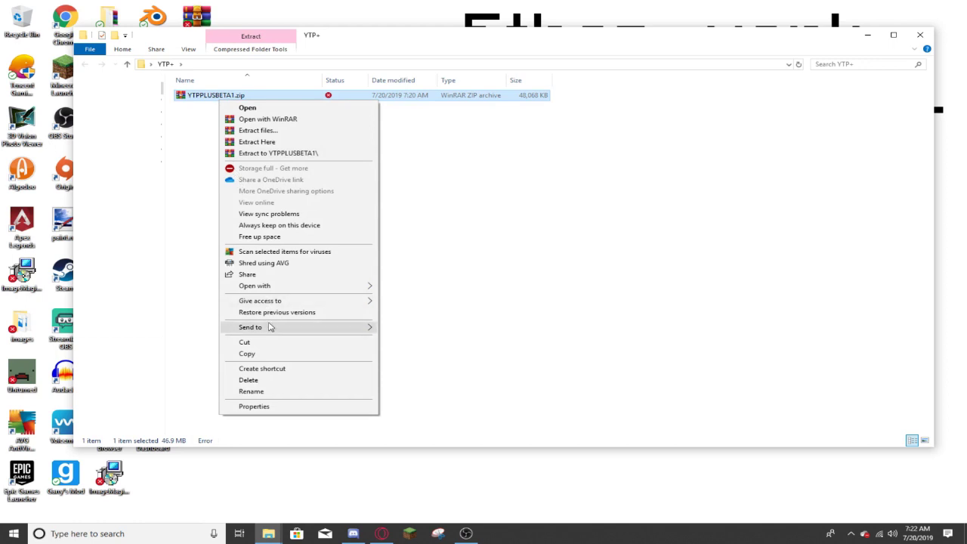
{"action": "left_click", "coordinate": [280, 142]}
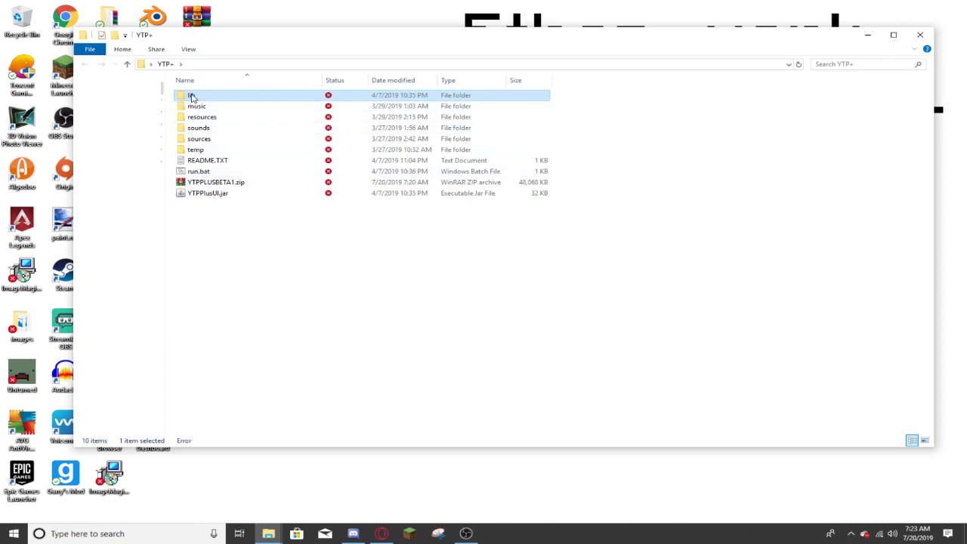
{"action": "double_click", "coordinate": [190, 95]}
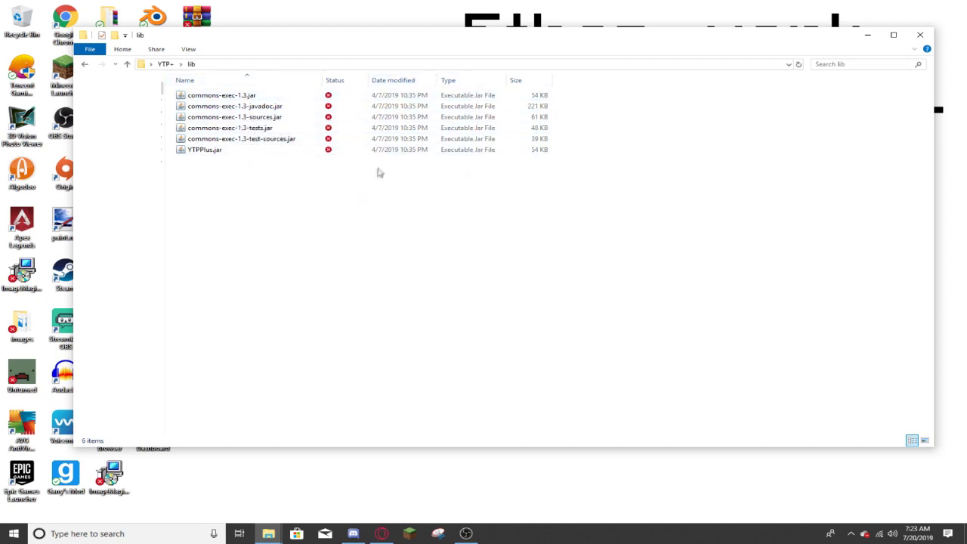
{"action": "left_click", "coordinate": [443, 497]}
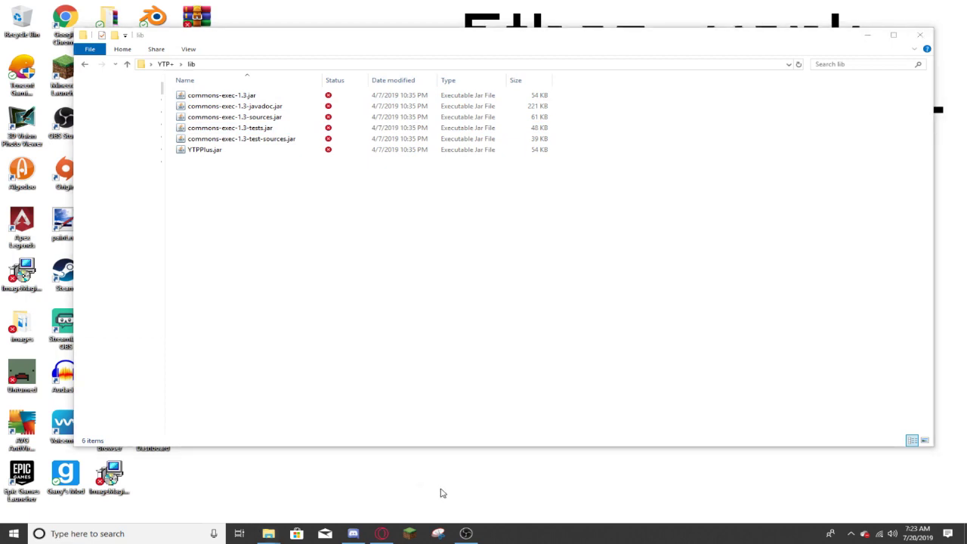
Open the downloaded FFmpeg archive in WinRAR and go into its bin folder
{"action": "left_click", "coordinate": [867, 35]}
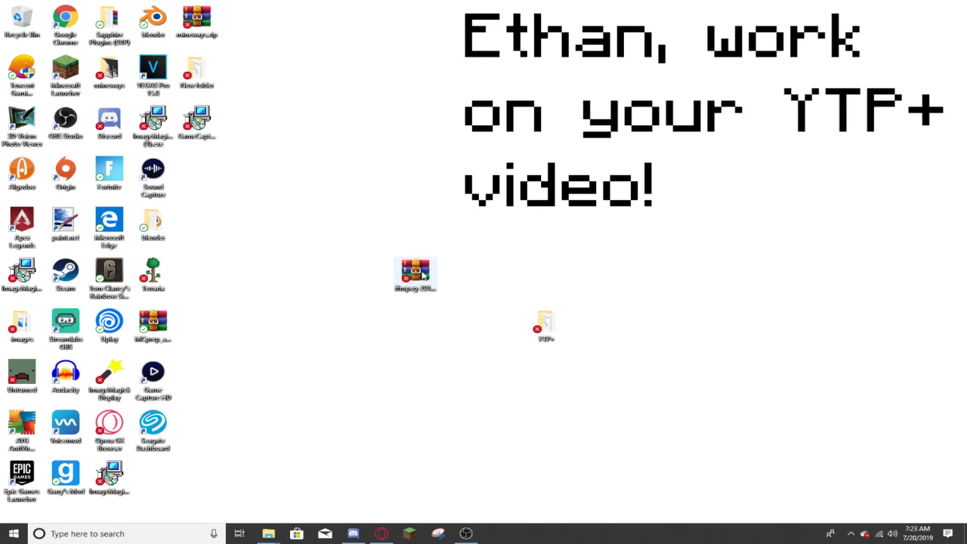
{"action": "double_click", "coordinate": [422, 275]}
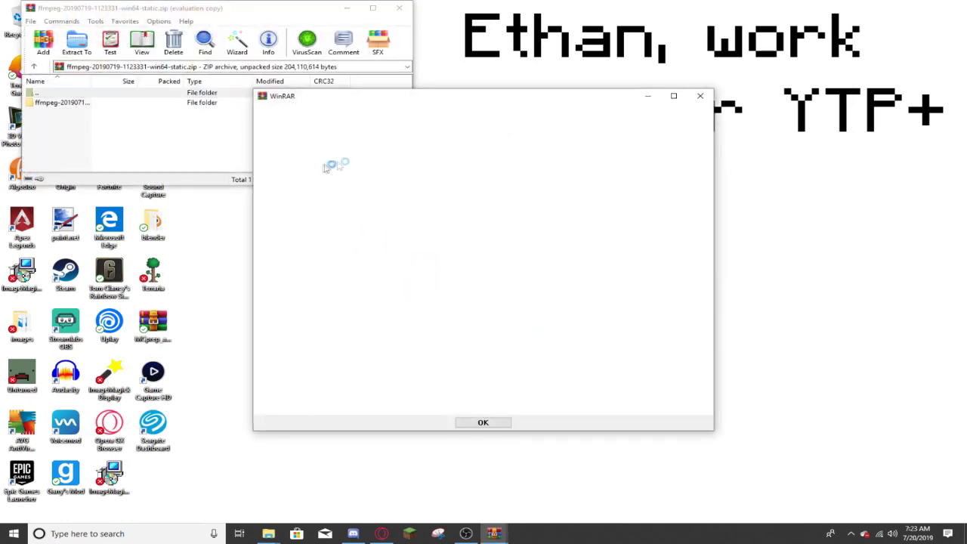
{"action": "left_click", "coordinate": [702, 98]}
{"action": "double_click", "coordinate": [137, 105]}
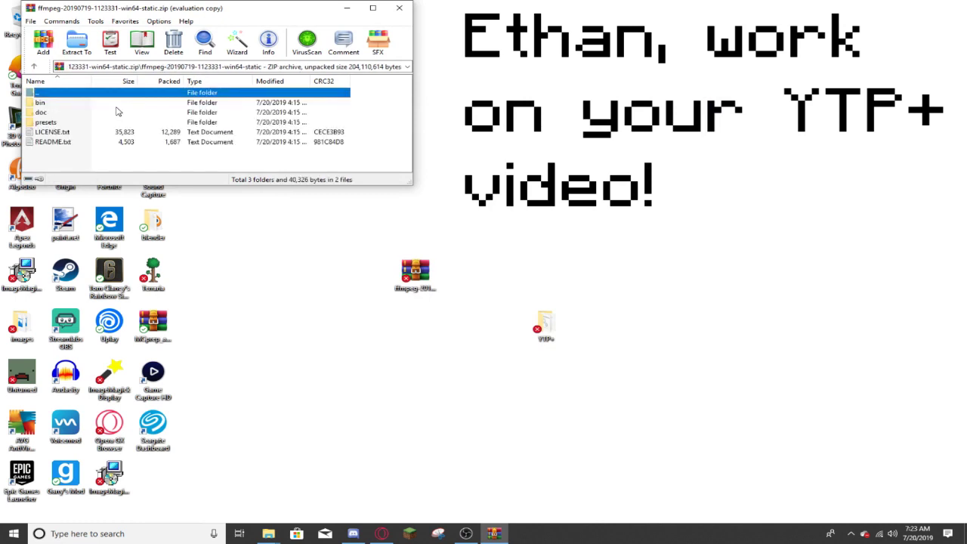
{"action": "double_click", "coordinate": [39, 102]}
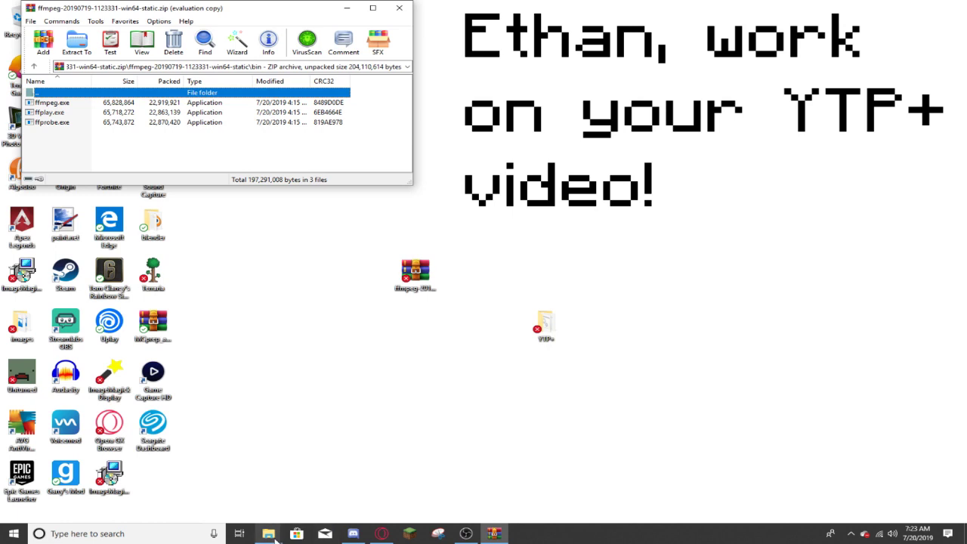
Copy ffmpeg.exe, ffplay.exe and ffprobe.exe into the YTP+ lib folder, then close WinRAR
{"action": "mouse_move", "coordinate": [275, 538]}
{"action": "left_click", "coordinate": [309, 487]}
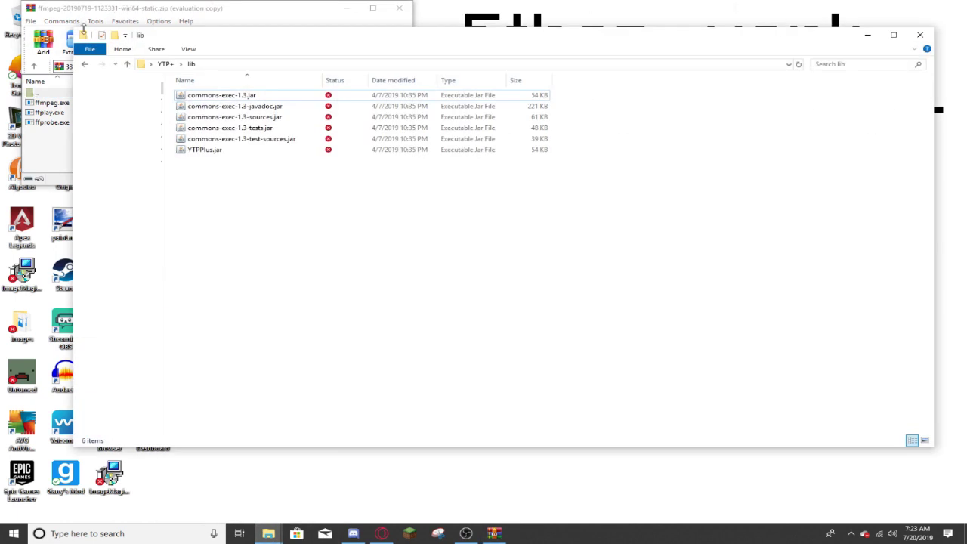
{"action": "left_click", "coordinate": [69, 86]}
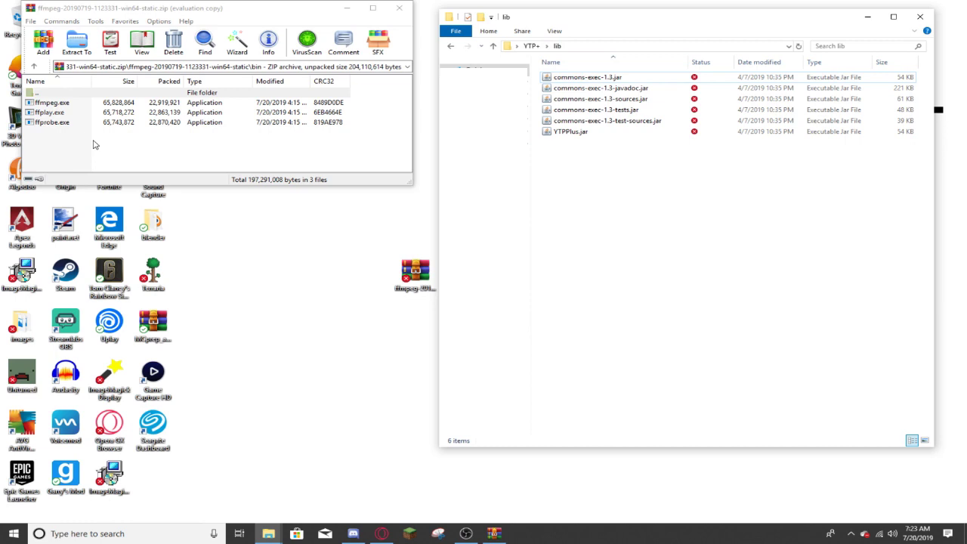
{"action": "left_click_drag", "start_coordinate": [60, 151], "coordinate": [611, 186]}
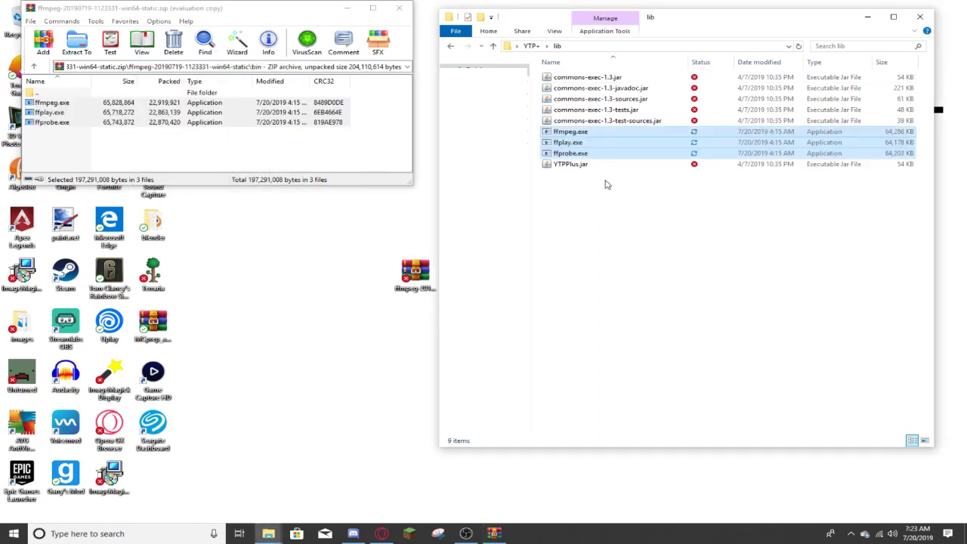
{"action": "left_click", "coordinate": [405, 10]}
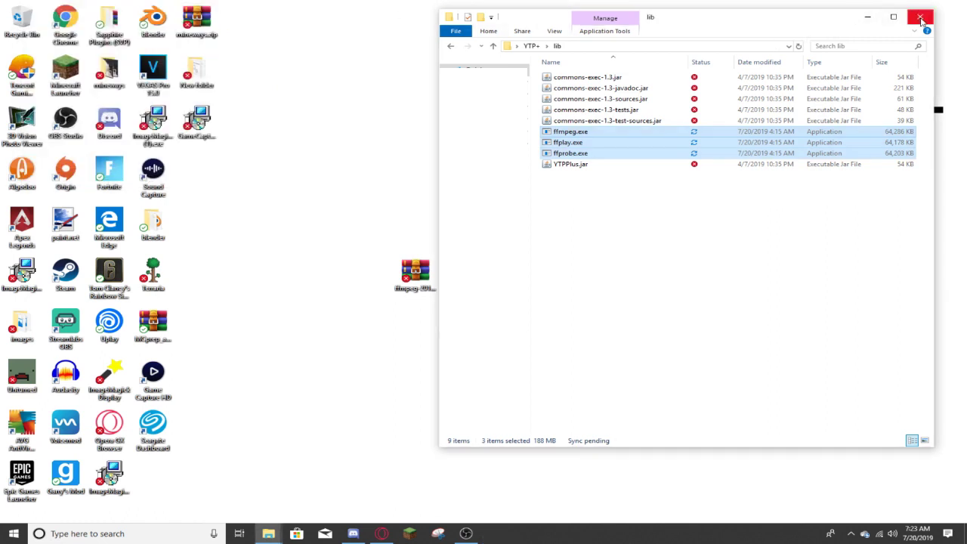
Close the lib folder window and launch the ImageMagick installer from the desktop
{"action": "left_click", "coordinate": [920, 20]}
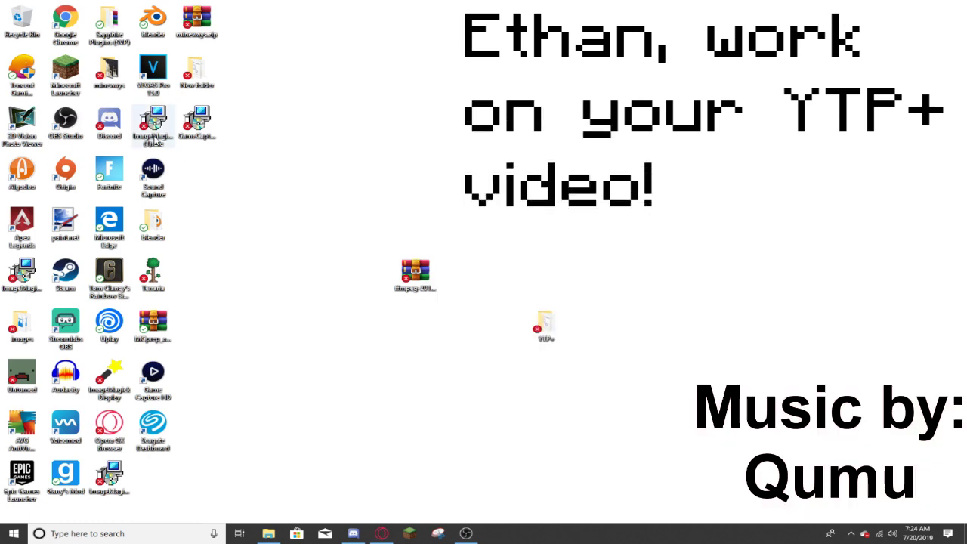
{"action": "left_click", "coordinate": [153, 136]}
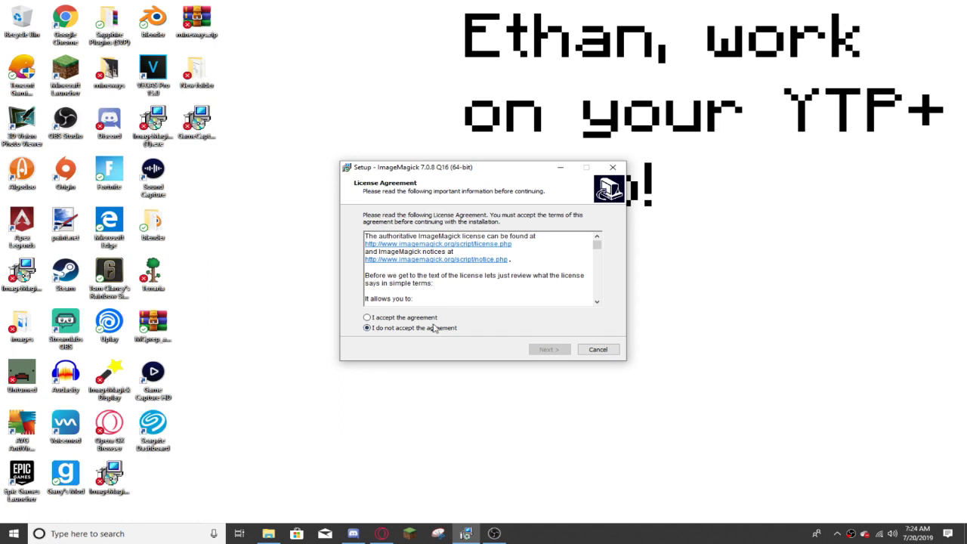
Accept the license and install ImageMagick 7.0.8 Q16 with Install FFmpeg unchecked, answering the colors.xml overwrite prompt
{"action": "left_click", "coordinate": [438, 318]}
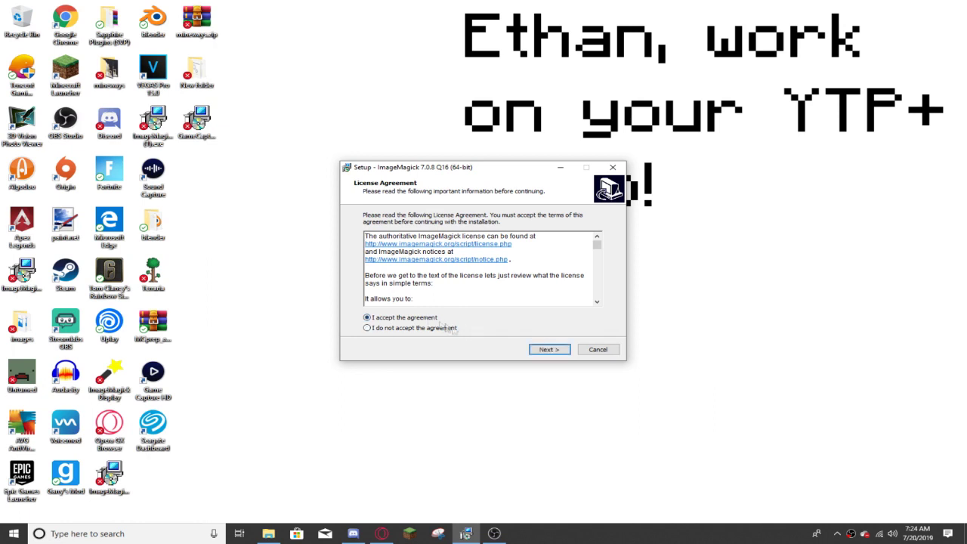
{"action": "left_click", "coordinate": [542, 349]}
{"action": "left_click", "coordinate": [539, 351]}
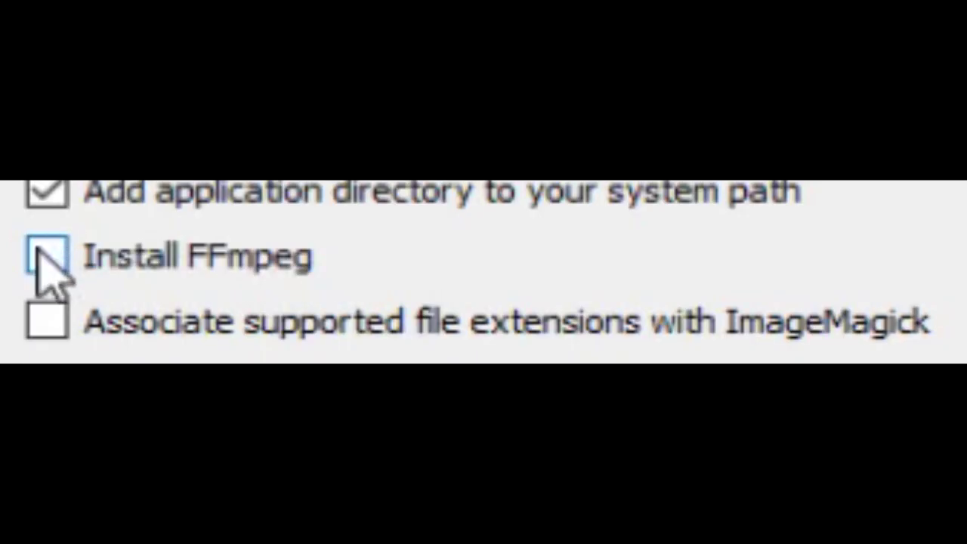
{"action": "left_click", "coordinate": [36, 251]}
{"action": "left_click", "coordinate": [36, 257]}
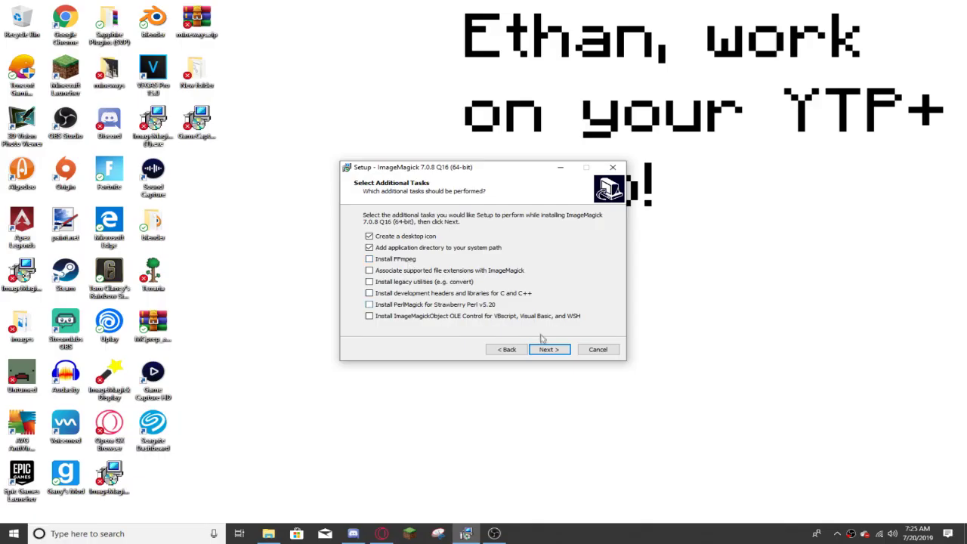
{"action": "left_click", "coordinate": [543, 349]}
{"action": "left_click", "coordinate": [546, 349]}
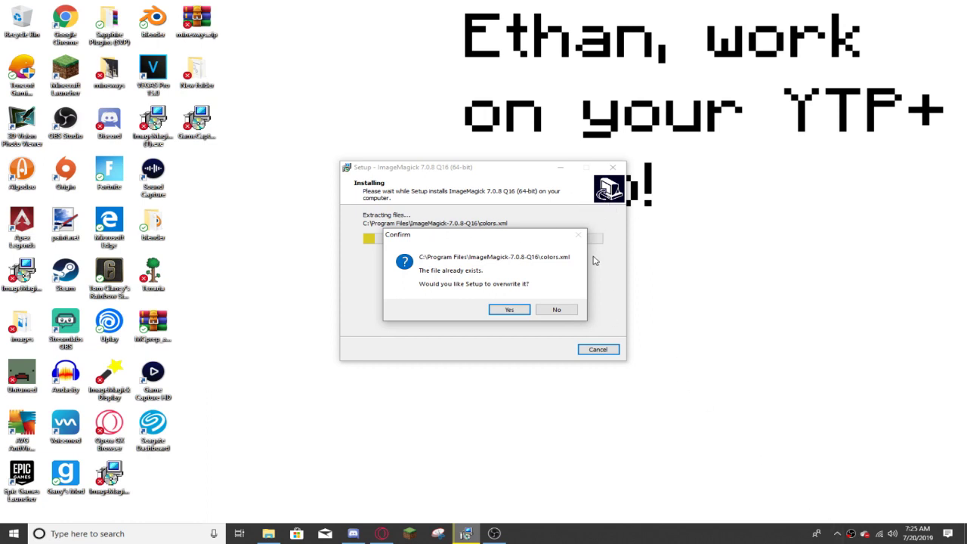
{"action": "left_click", "coordinate": [555, 309]}
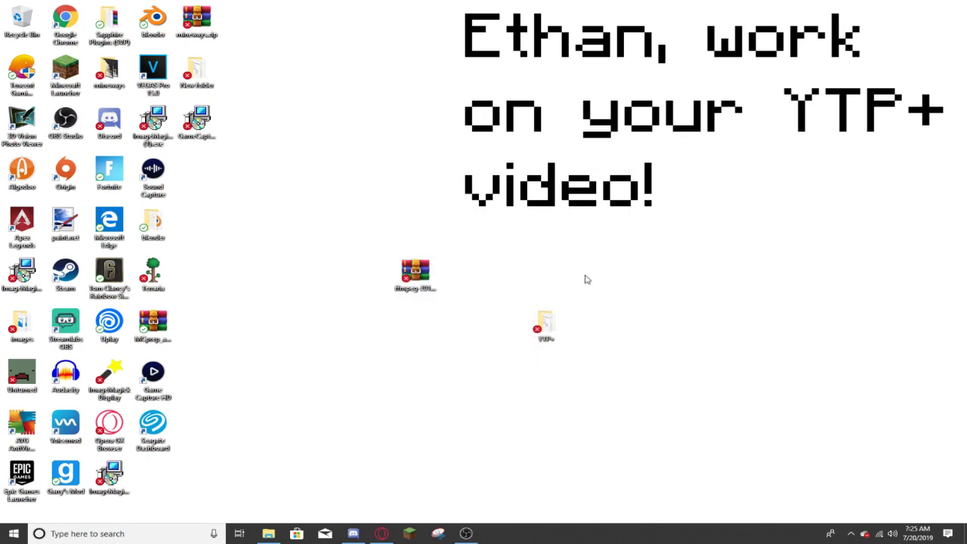
Launch YTP+ from run.bat in the YTP+ folder, restarting it once after closing the first window
{"action": "left_click", "coordinate": [549, 325]}
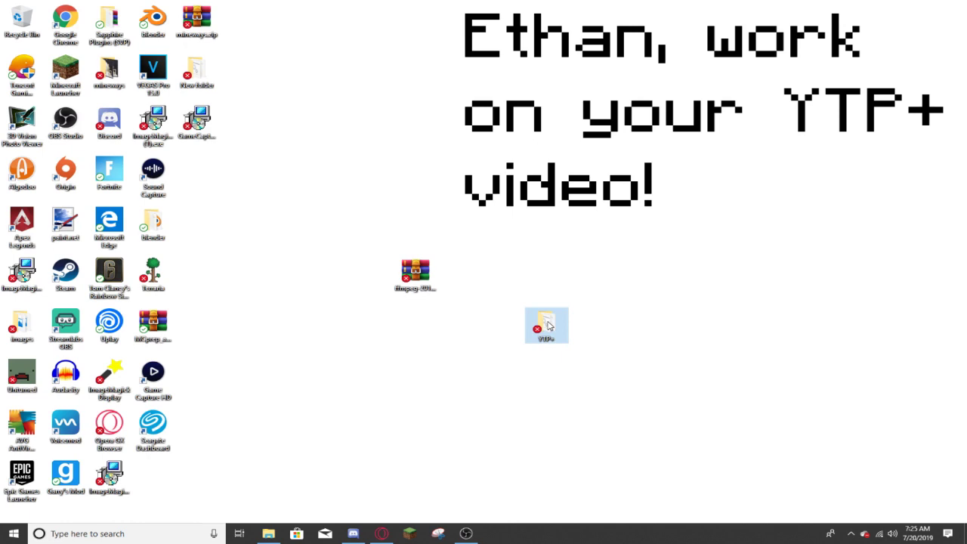
{"action": "double_click", "coordinate": [548, 322]}
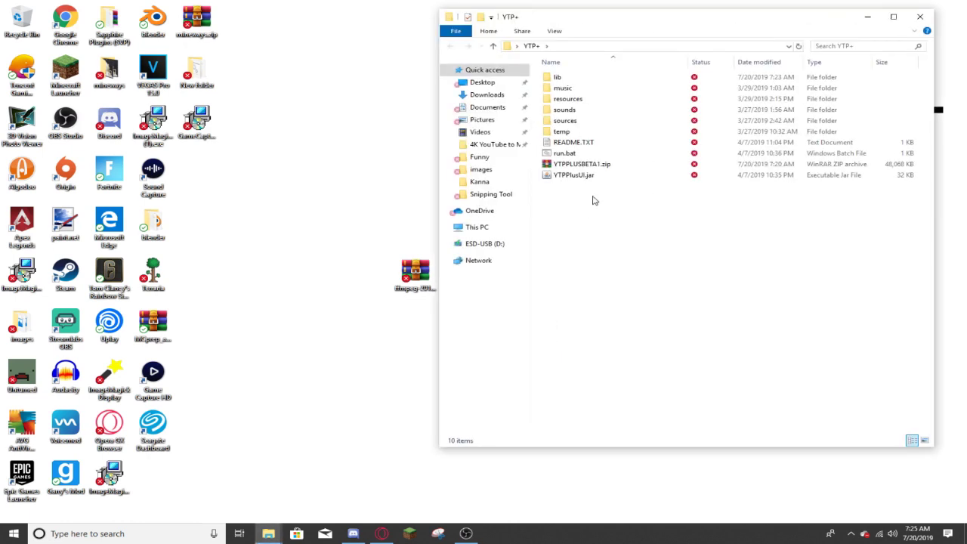
{"action": "double_click", "coordinate": [568, 153]}
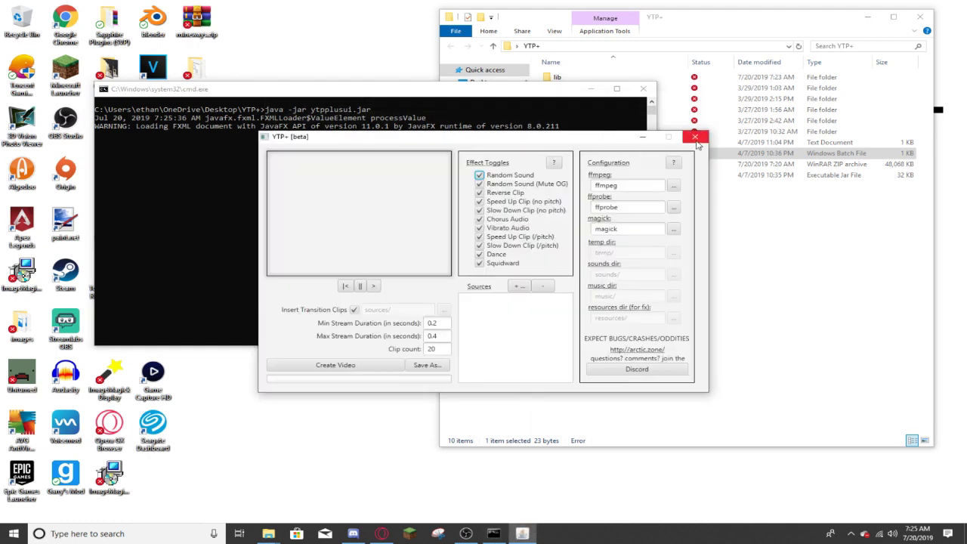
{"action": "left_click", "coordinate": [695, 138]}
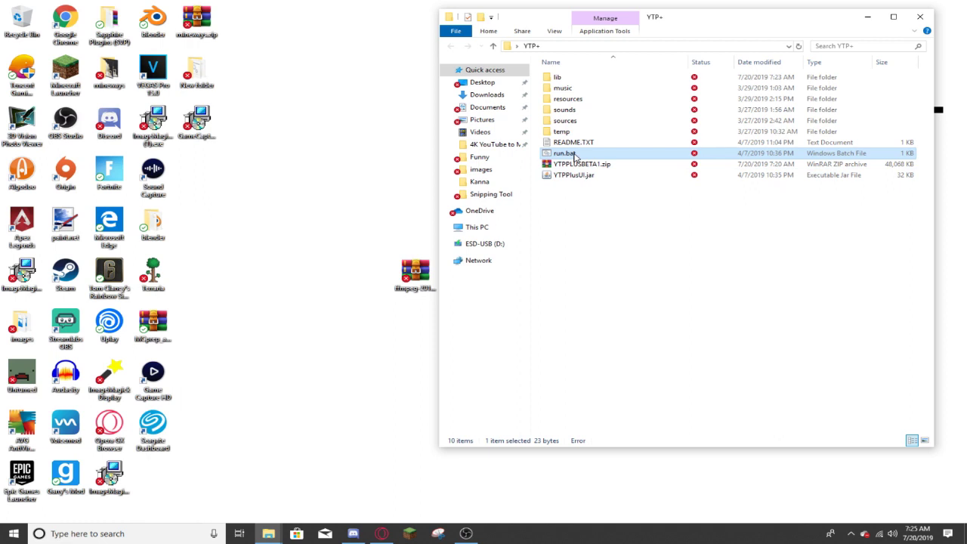
{"action": "double_click", "coordinate": [574, 154]}
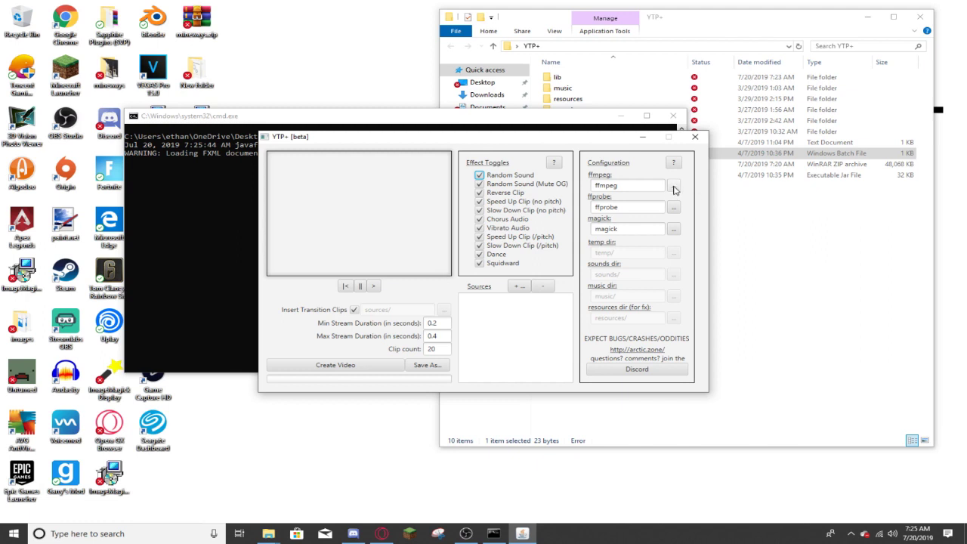
Set the ffmpeg path to ffmpeg.exe in Desktop > YTP+ > lib
{"action": "left_click", "coordinate": [675, 189]}
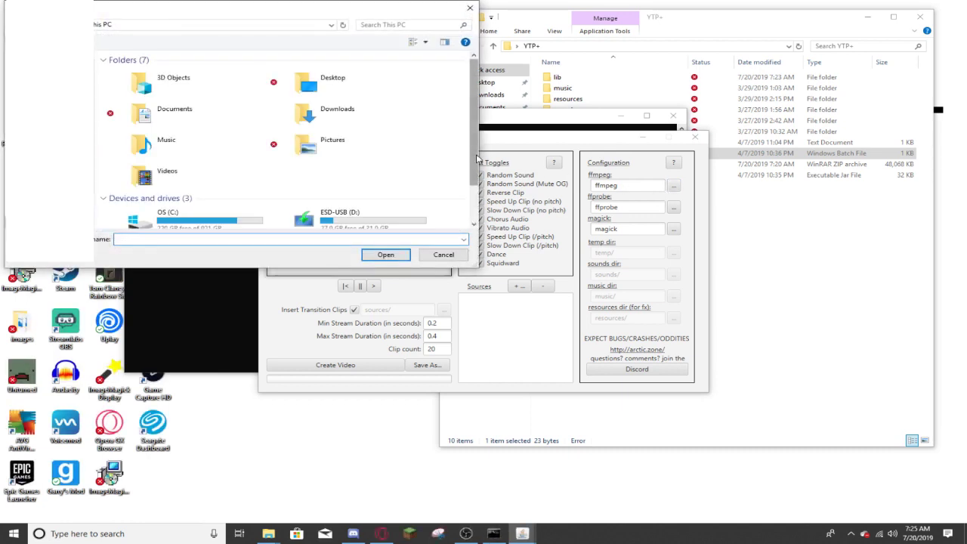
{"action": "double_click", "coordinate": [325, 81]}
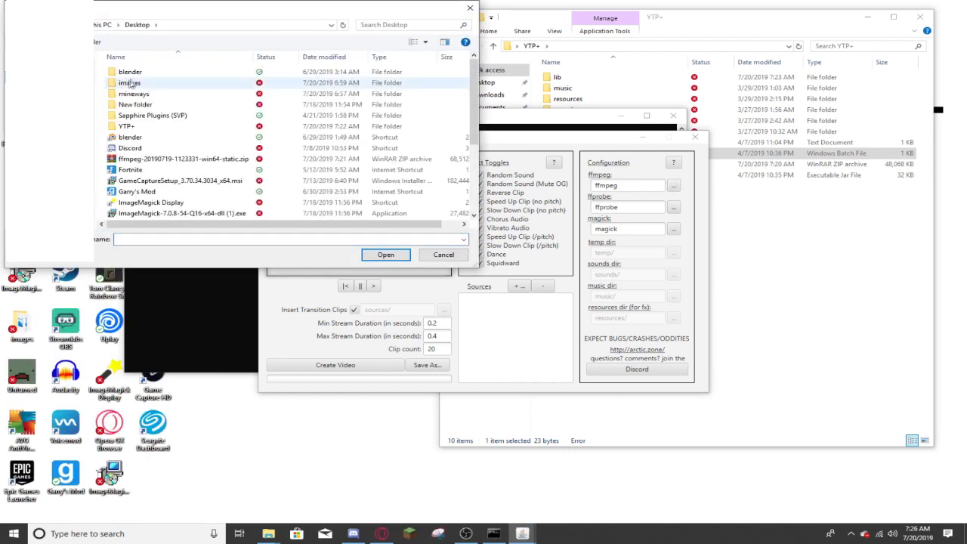
{"action": "double_click", "coordinate": [141, 126]}
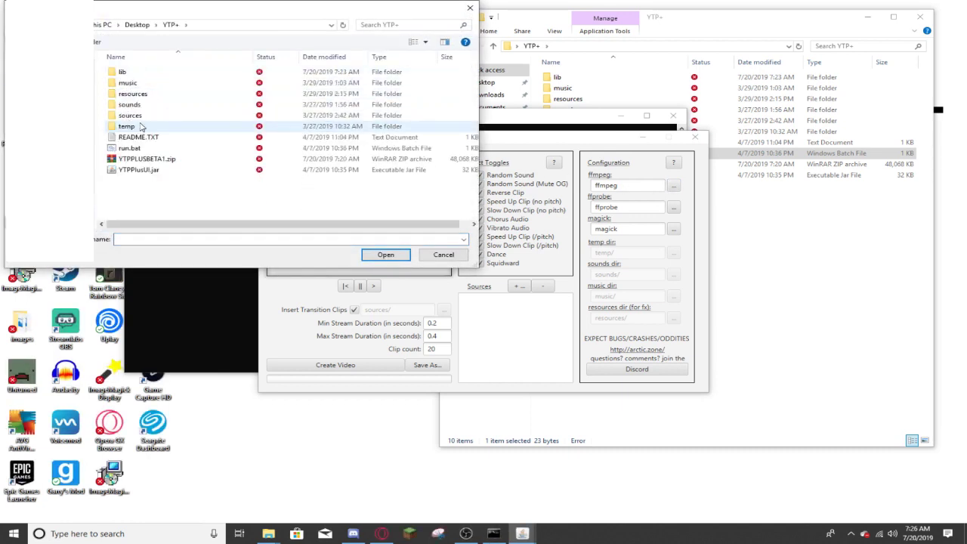
{"action": "double_click", "coordinate": [149, 74]}
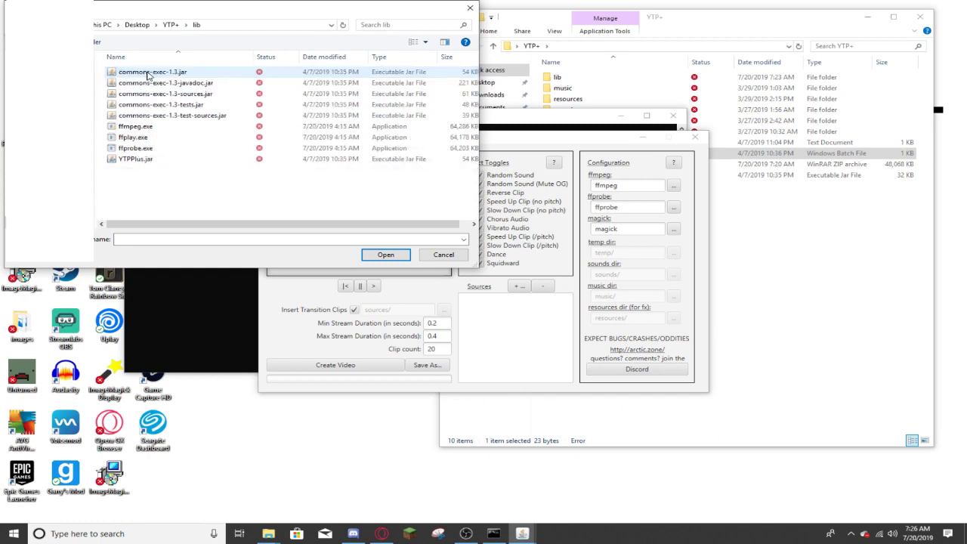
{"action": "double_click", "coordinate": [163, 129]}
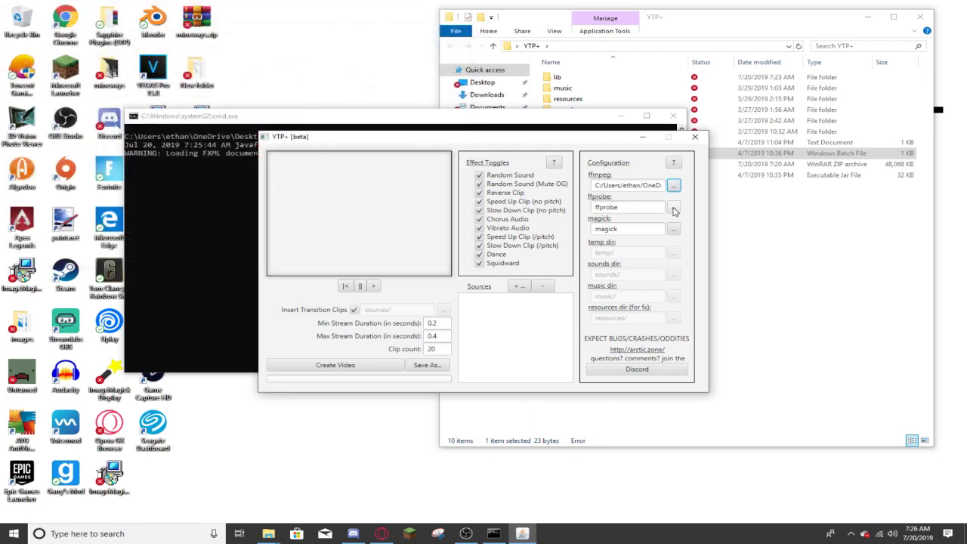
Set the ffprobe path to ffprobe.exe in the same lib folder
{"action": "left_click", "coordinate": [673, 208]}
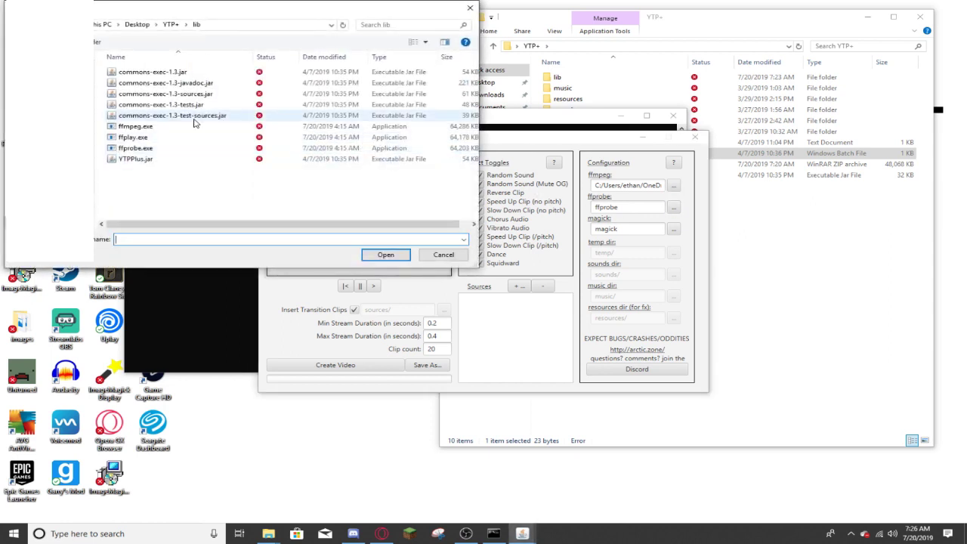
{"action": "left_click", "coordinate": [147, 148]}
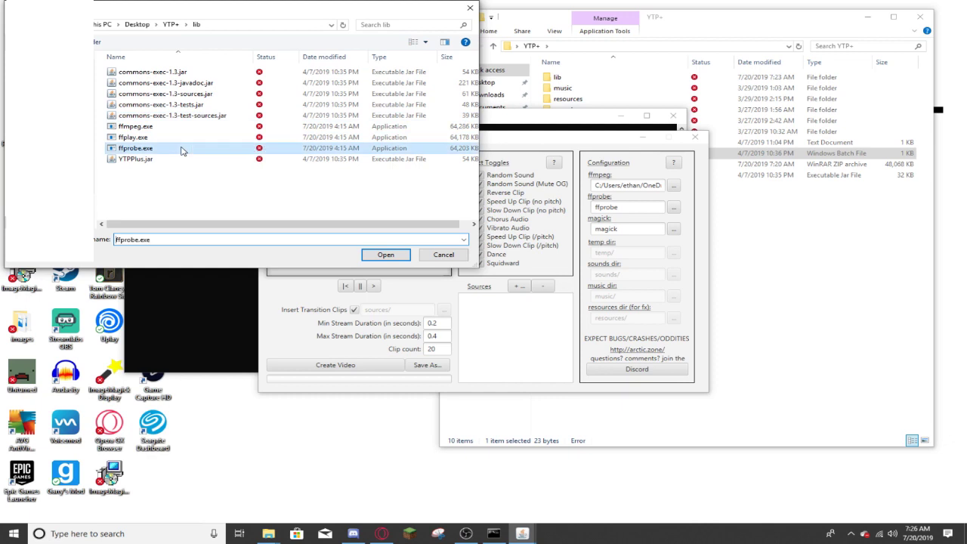
{"action": "left_click", "coordinate": [387, 256]}
{"action": "left_click", "coordinate": [385, 255]}
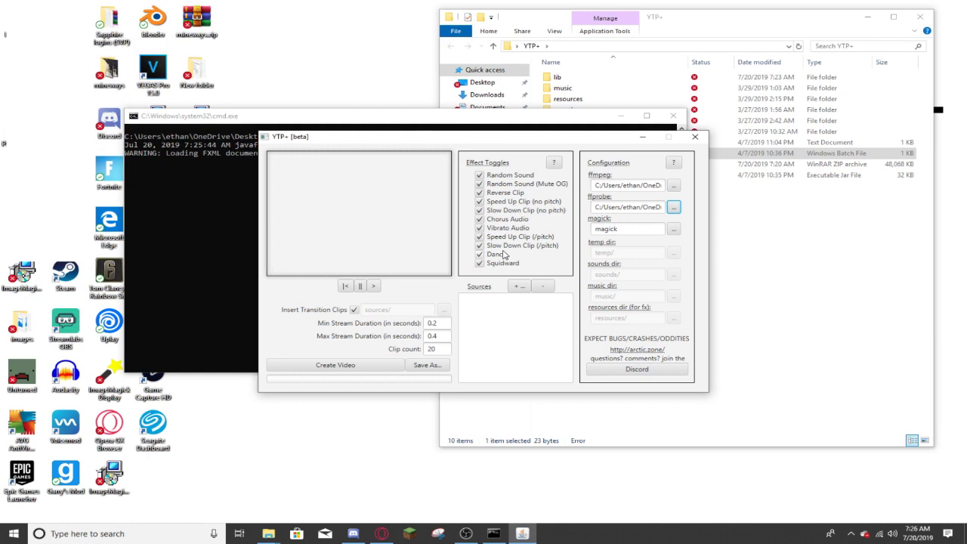
Add the Downloads video under Sources, change Clip count to 10, and launch Create Video
{"action": "left_click", "coordinate": [518, 286]}
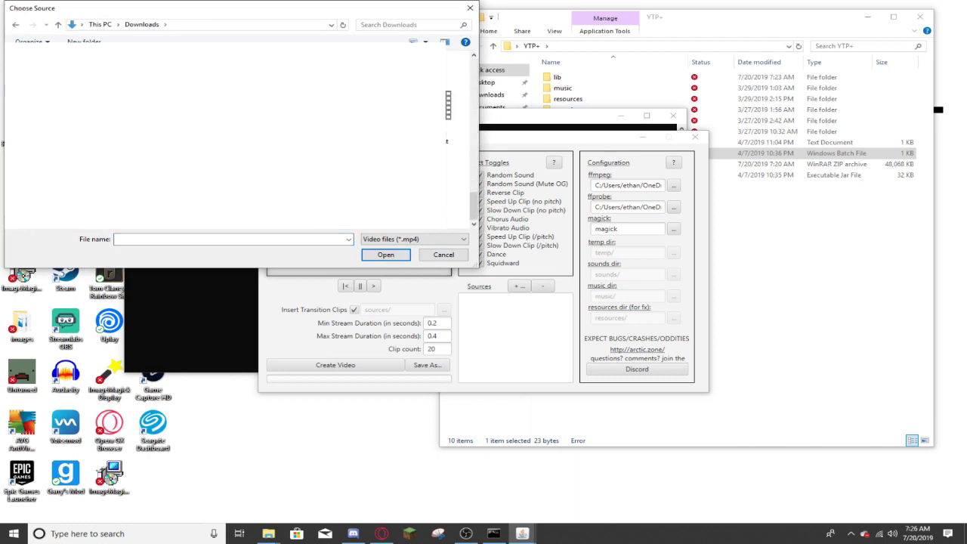
{"action": "key", "text": "Return"}
{"action": "double_click", "coordinate": [432, 349]}
{"action": "type", "text": "10"}
{"action": "left_click", "coordinate": [318, 367]}
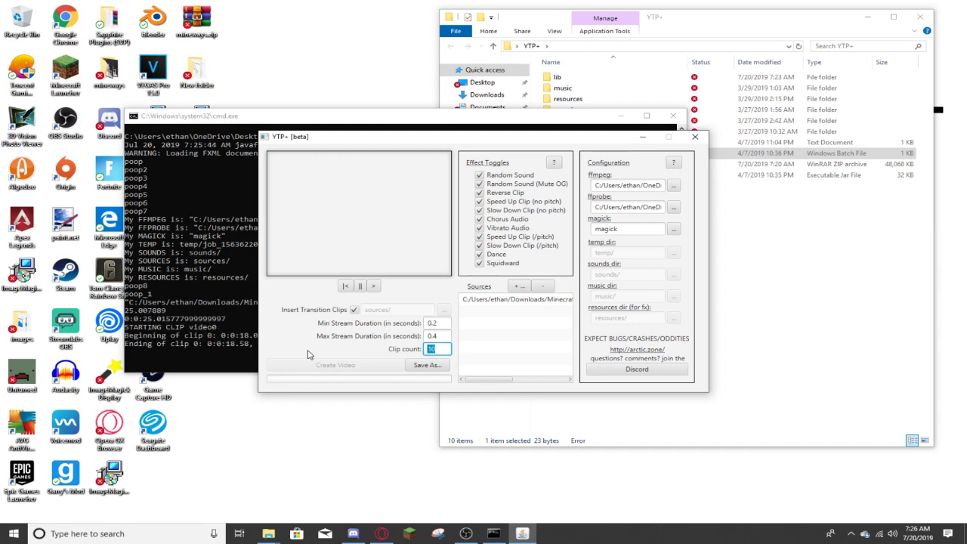